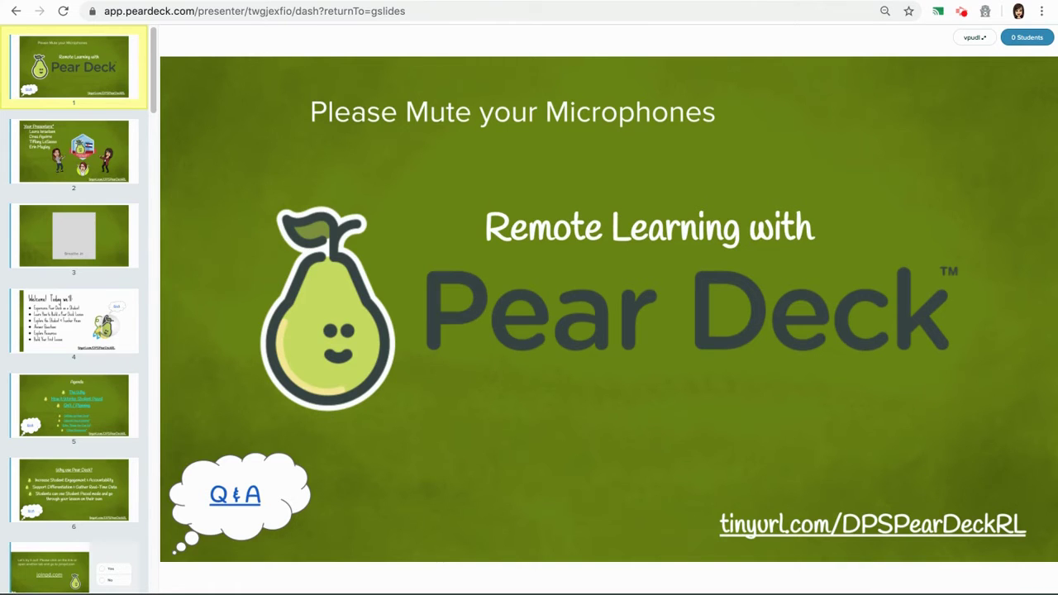
Choose to end the student-paced session completely and name it Financial Algebra Period 1
key("Escape")
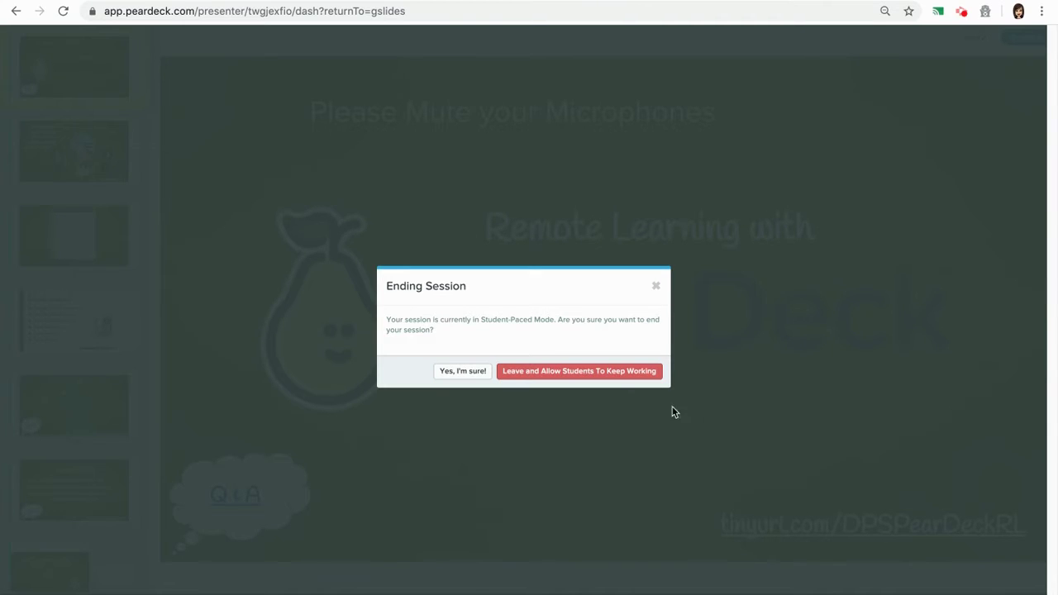
left_click(467, 371)
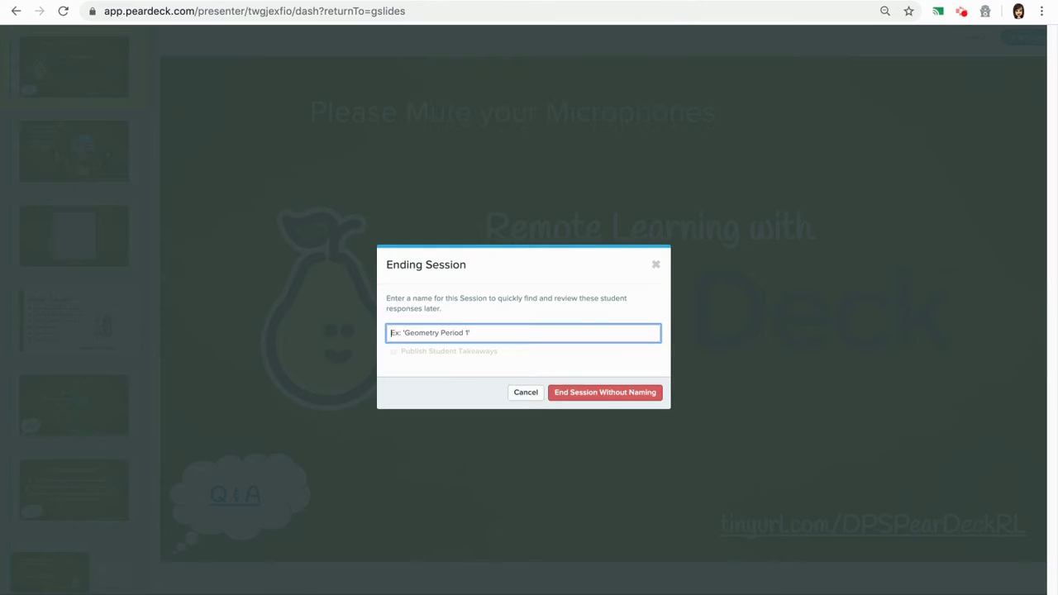
left_click(453, 336)
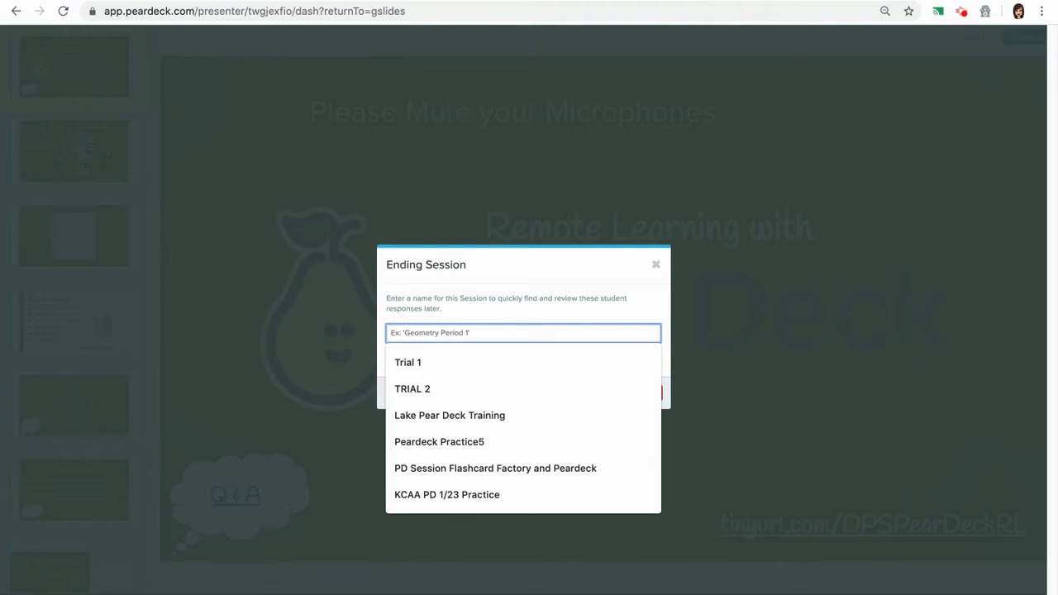
type("Fian")
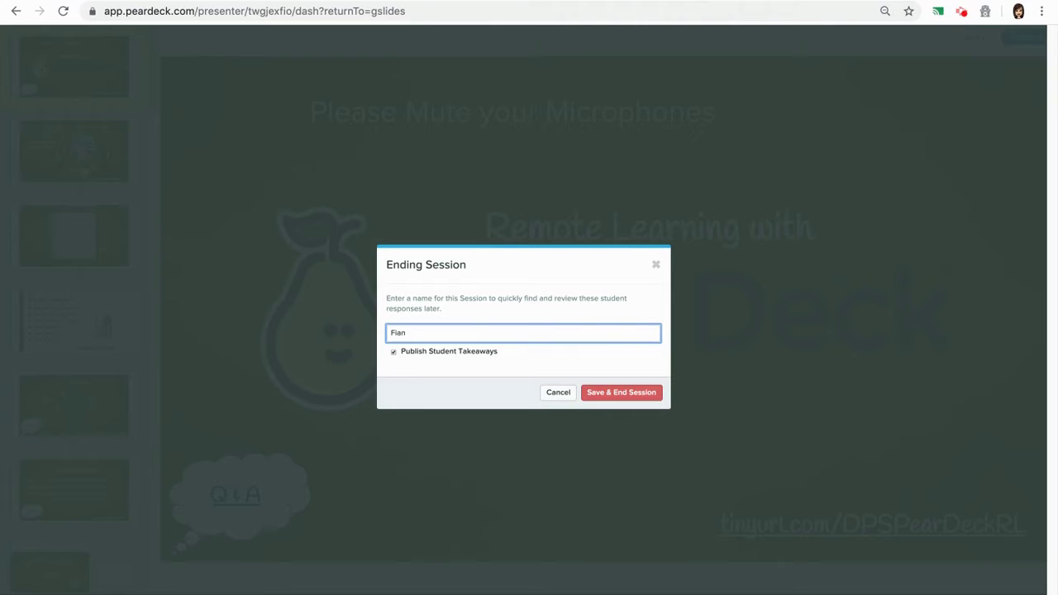
key("BackSpace")
key("BackSpace")
type("nancial Algebra Period 1")
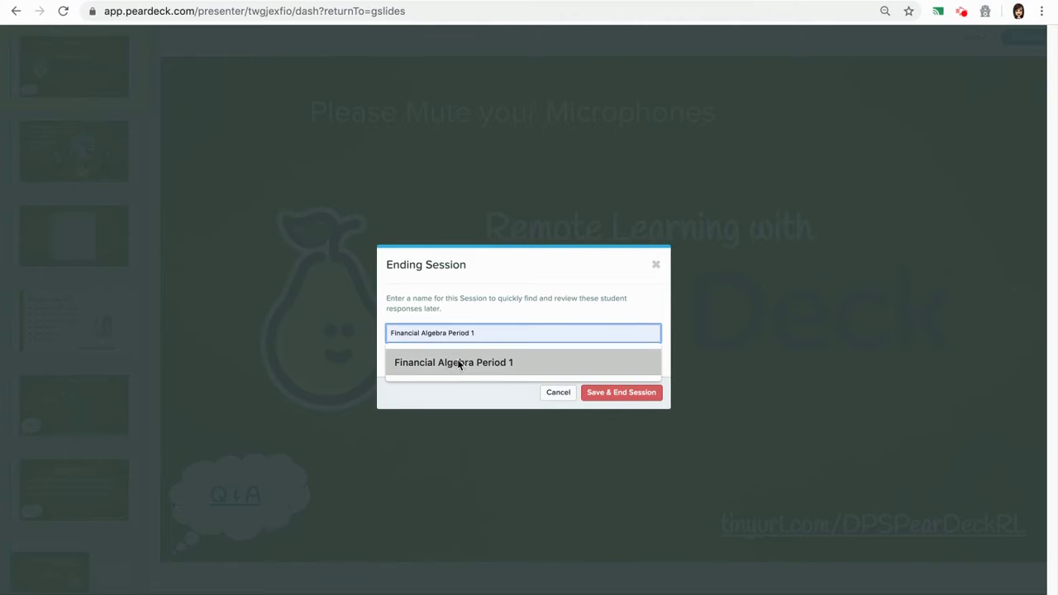
left_click(458, 362)
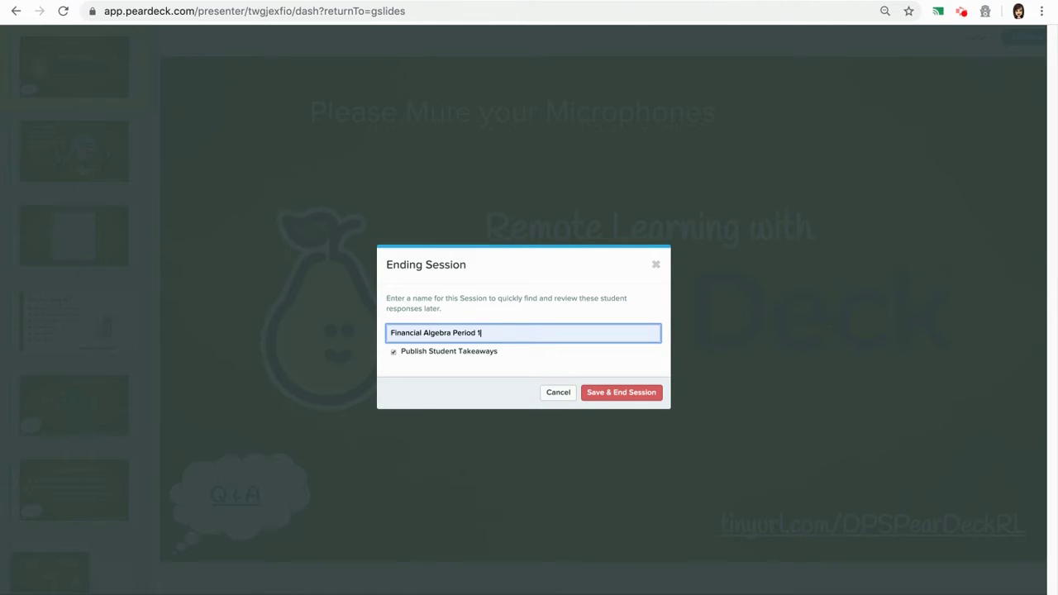
Save and end the session with student takeaways published, and return to Google Slides
left_click(611, 392)
left_click(609, 369)
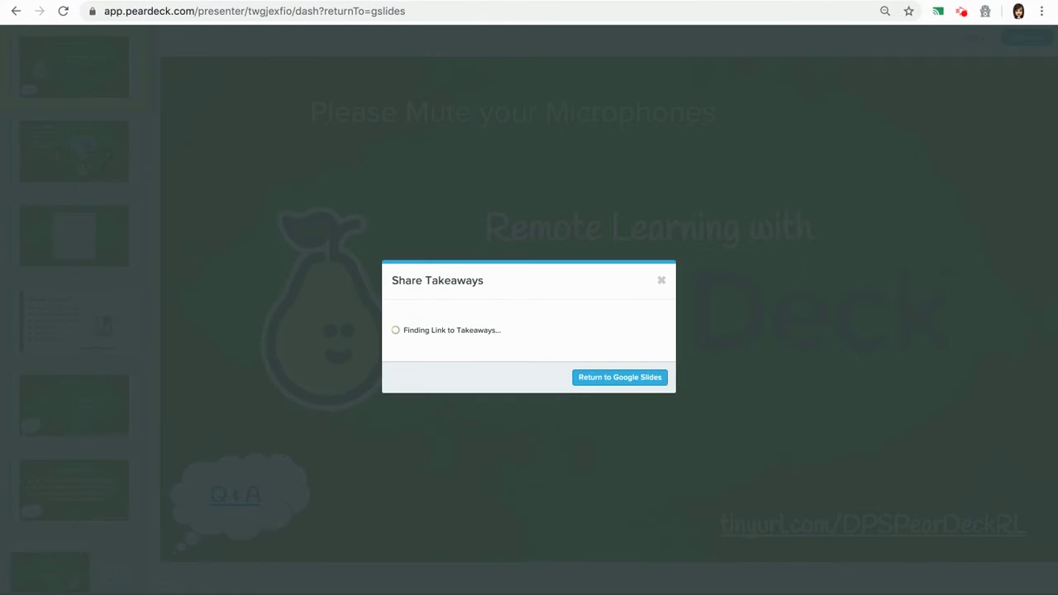
left_click(611, 378)
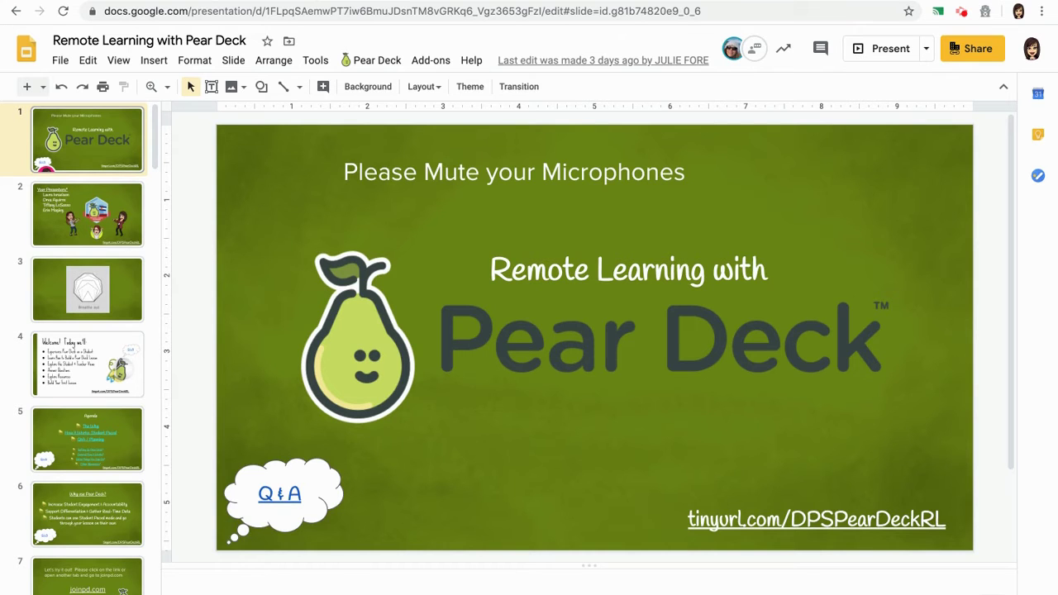
Switch to Google Drive, search for "takeaways" and open the Takeaways folder
left_click(237, 1)
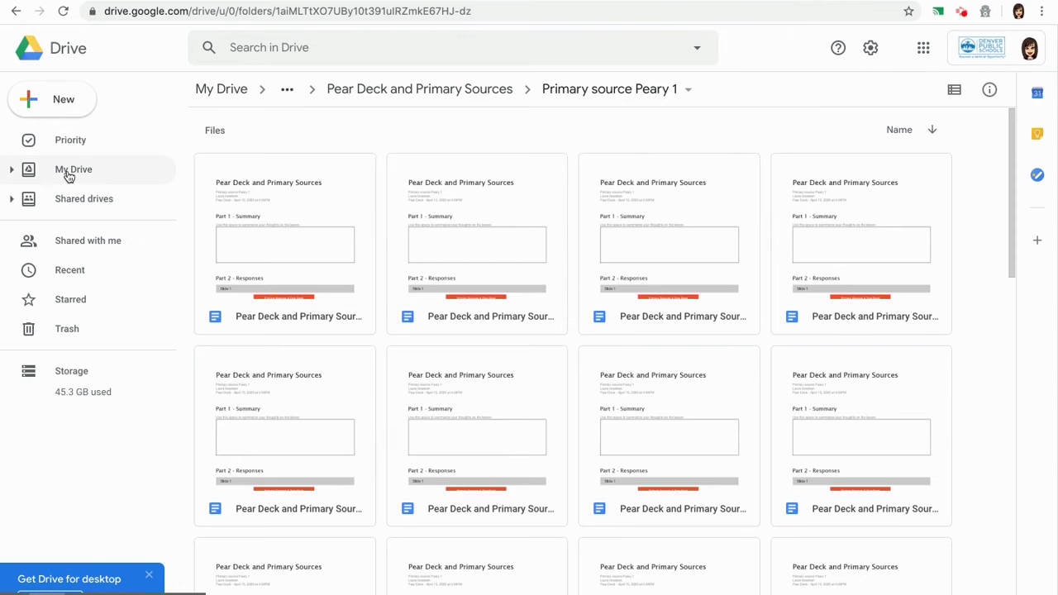
left_click(238, 47)
type("takeaways")
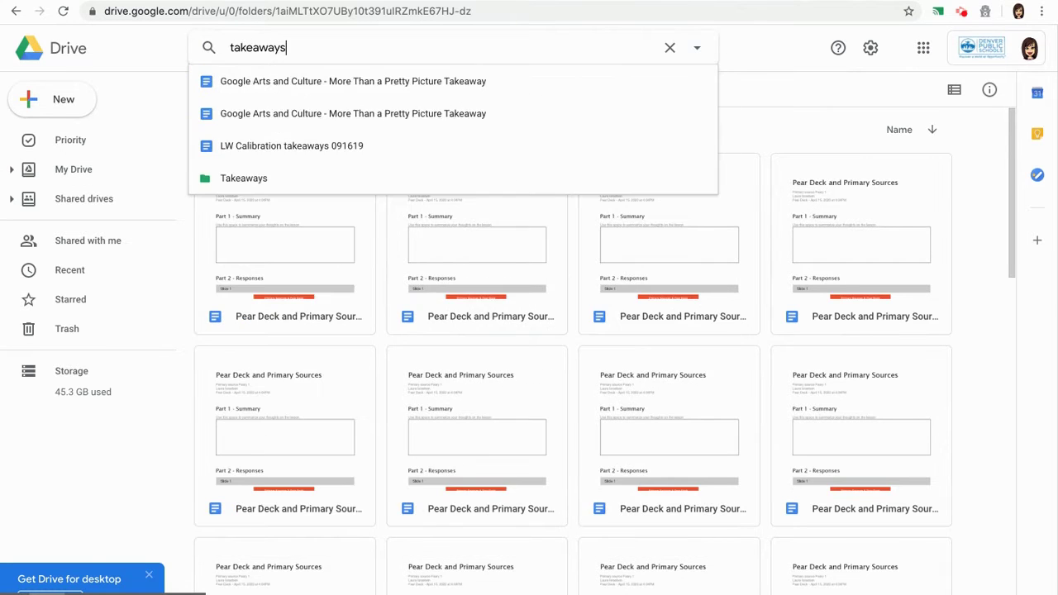
key("Return")
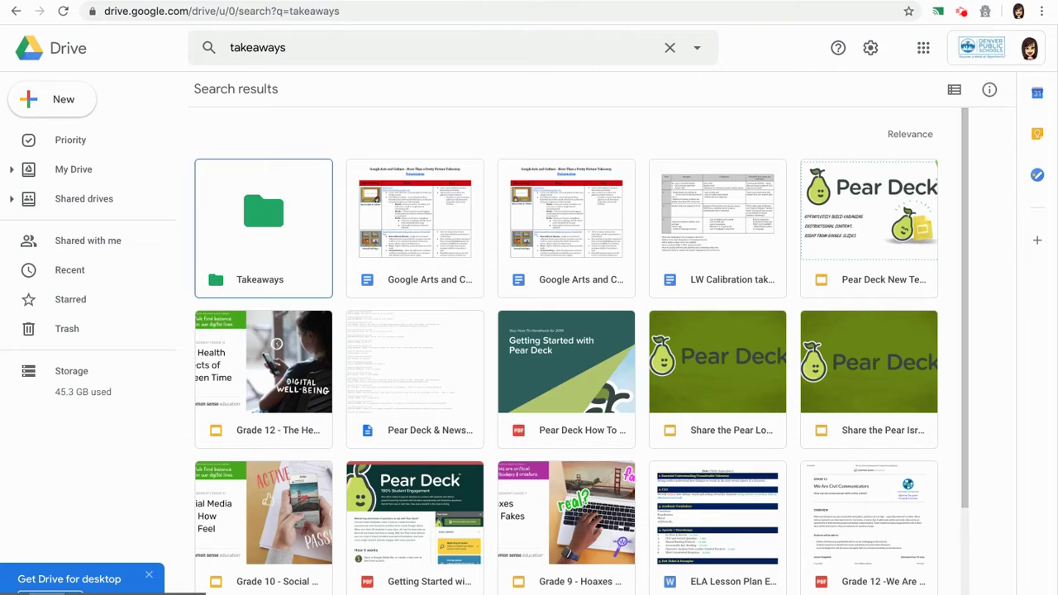
right_click(272, 223)
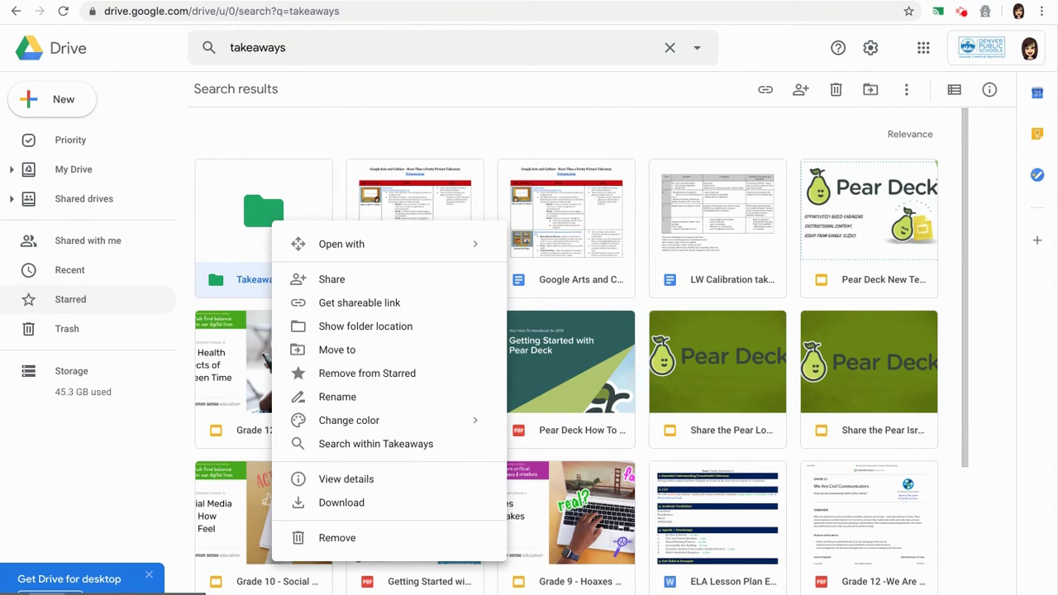
double_click(261, 220)
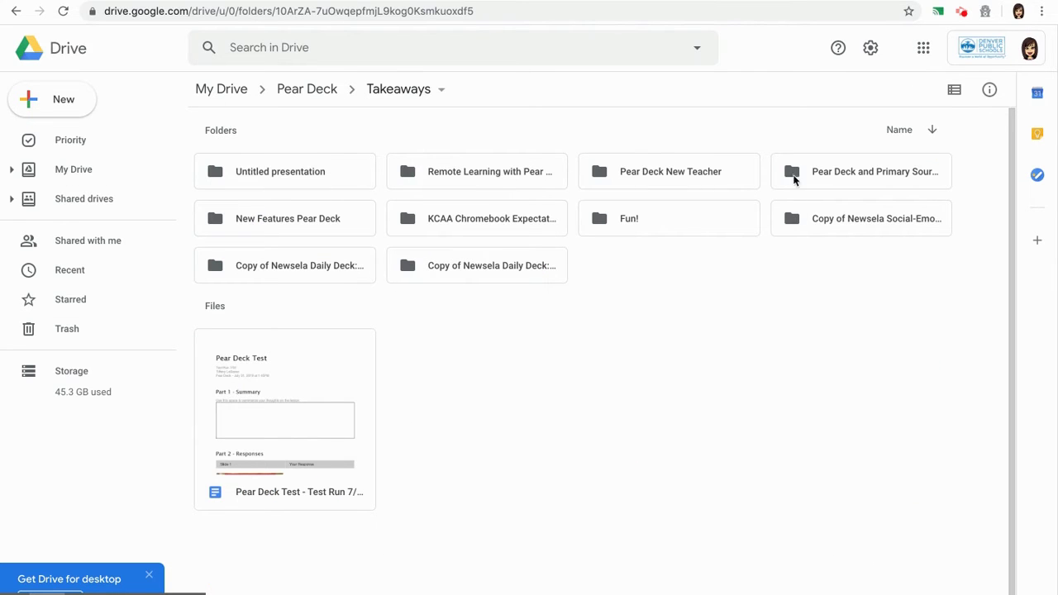
Open the first student document in Primary source Peary 1, inside the Pear Deck and Primary Sources folder
left_click(876, 175)
double_click(875, 174)
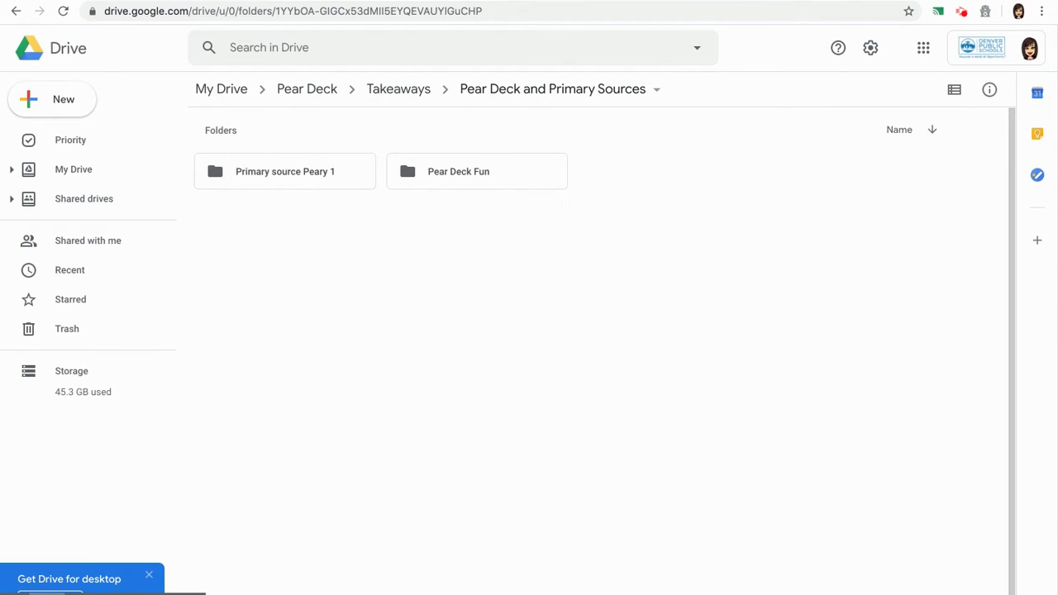
double_click(301, 180)
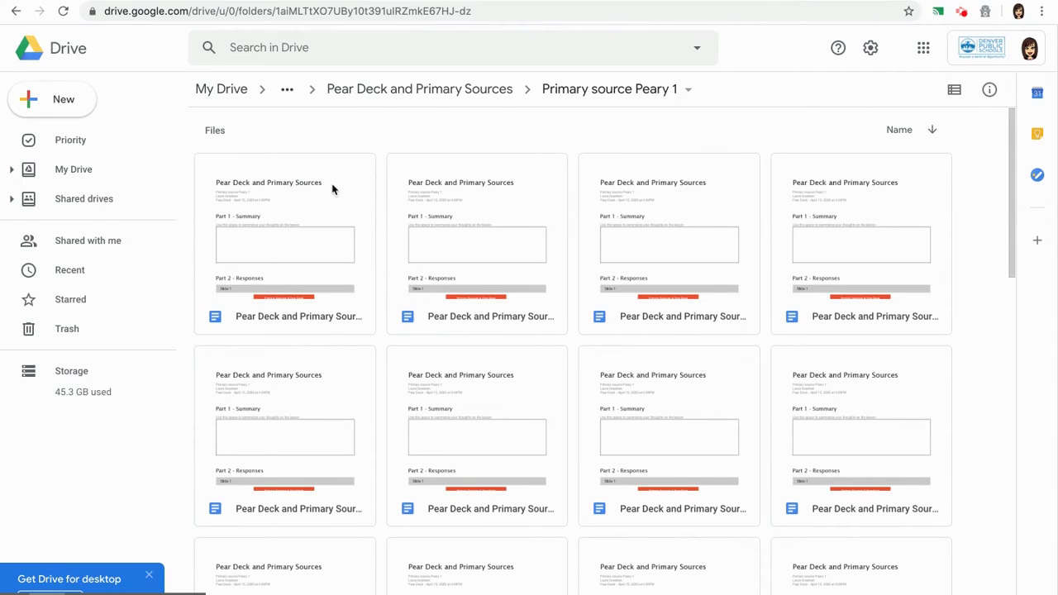
double_click(291, 314)
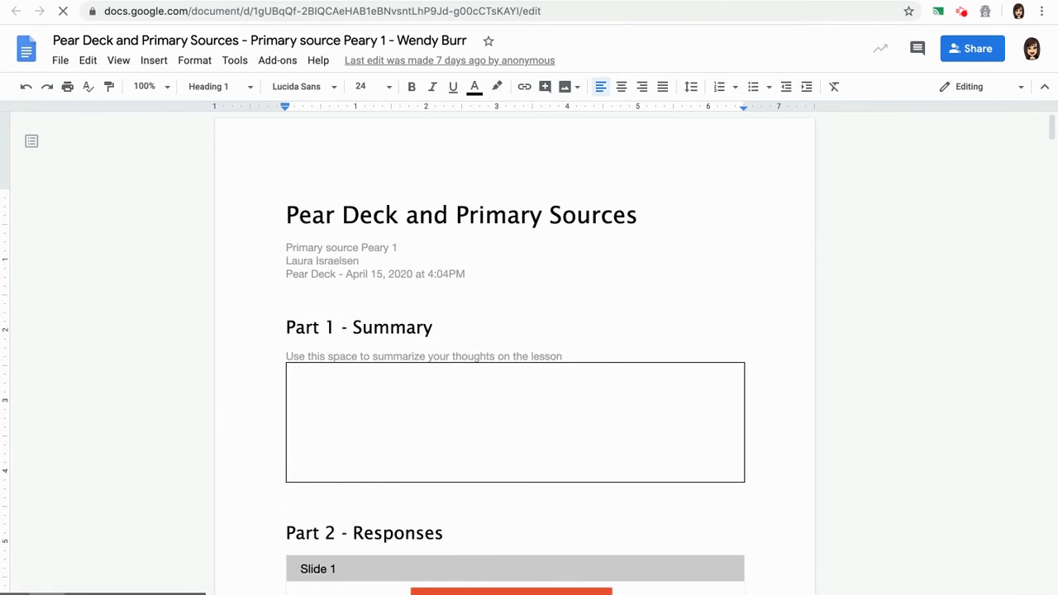
Comment "It is difficult but I like your schedule and you are getting your work done!" on the student's Slide 7 answer
scroll(413, 213, "down", 1)
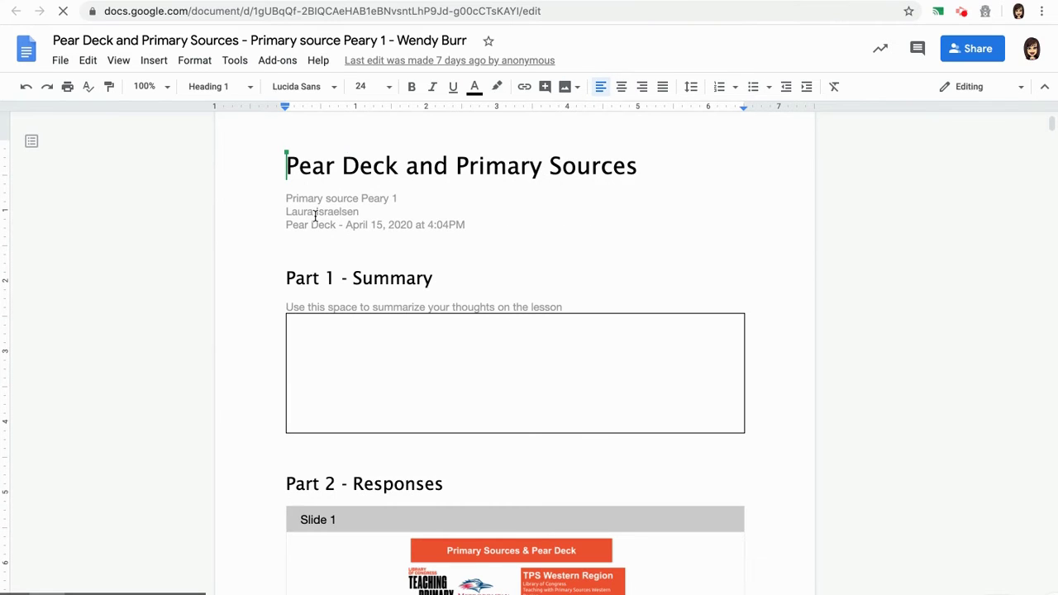
scroll(656, 303, "down", 2)
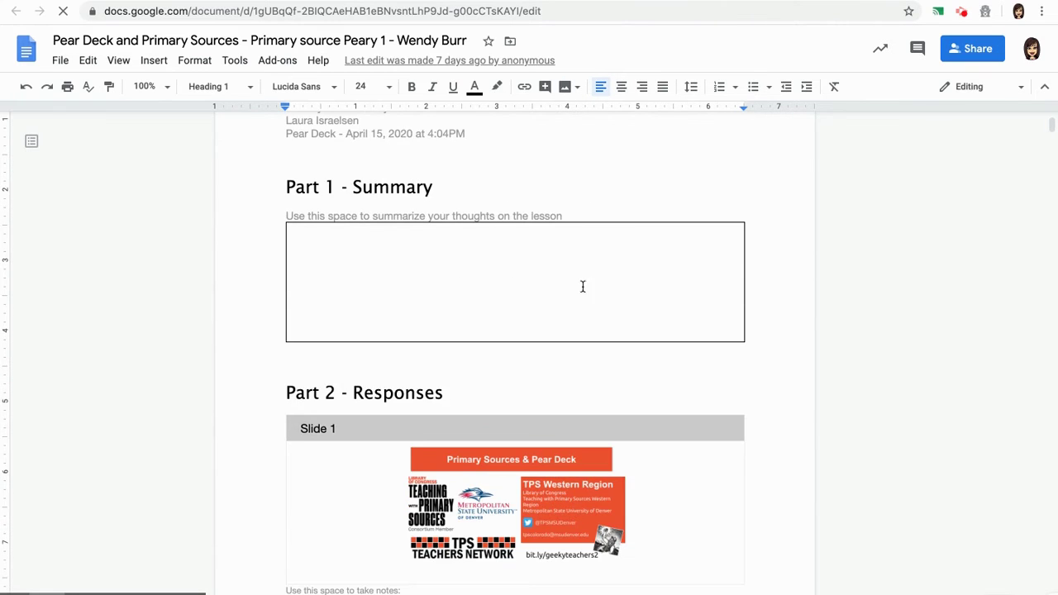
left_click(323, 237)
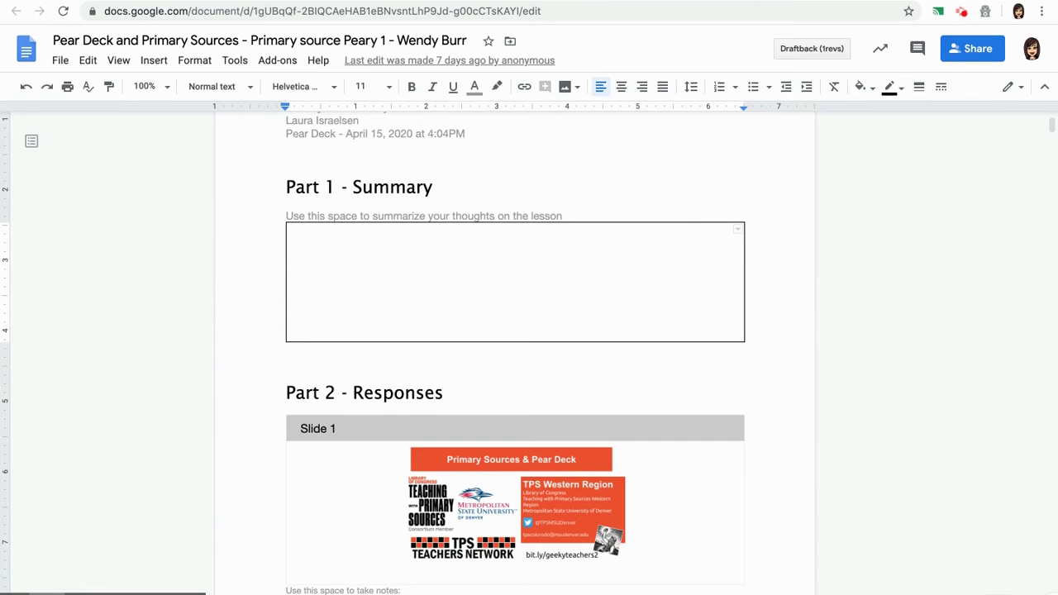
scroll(515, 355, "down", 10)
scroll(515, 356, "down", 10)
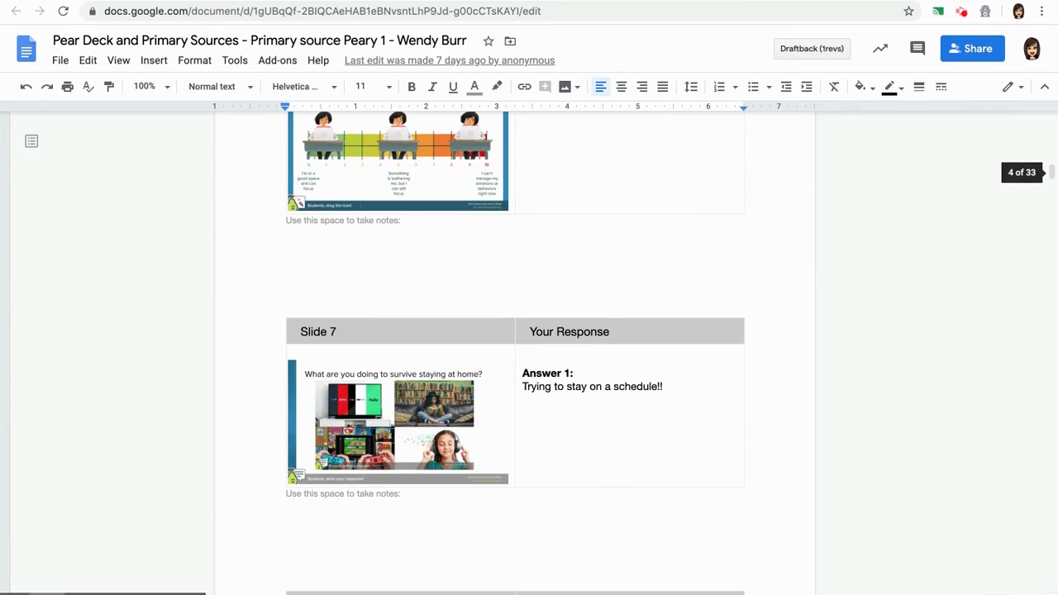
scroll(388, 323, "down", 2)
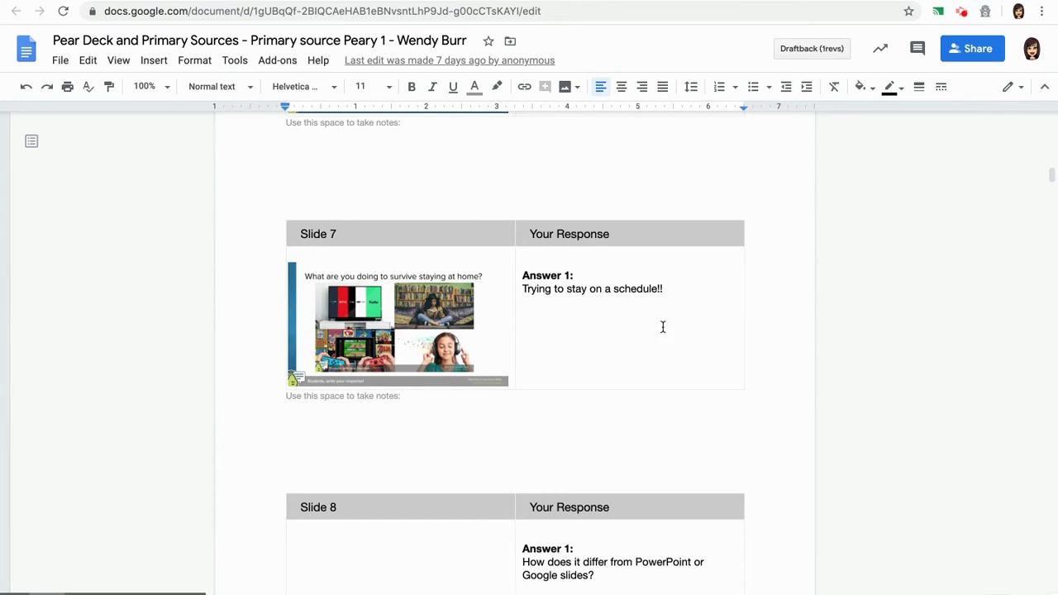
left_click_drag(523, 290, 672, 297)
left_click(816, 298)
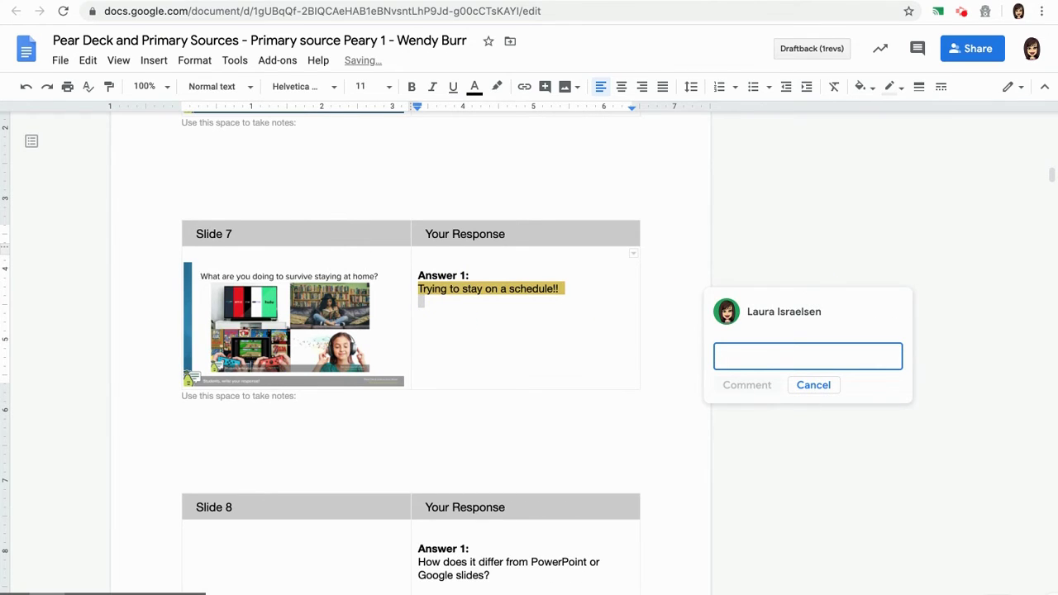
type("It is difficult but I like your schedule and you are getting your work done!")
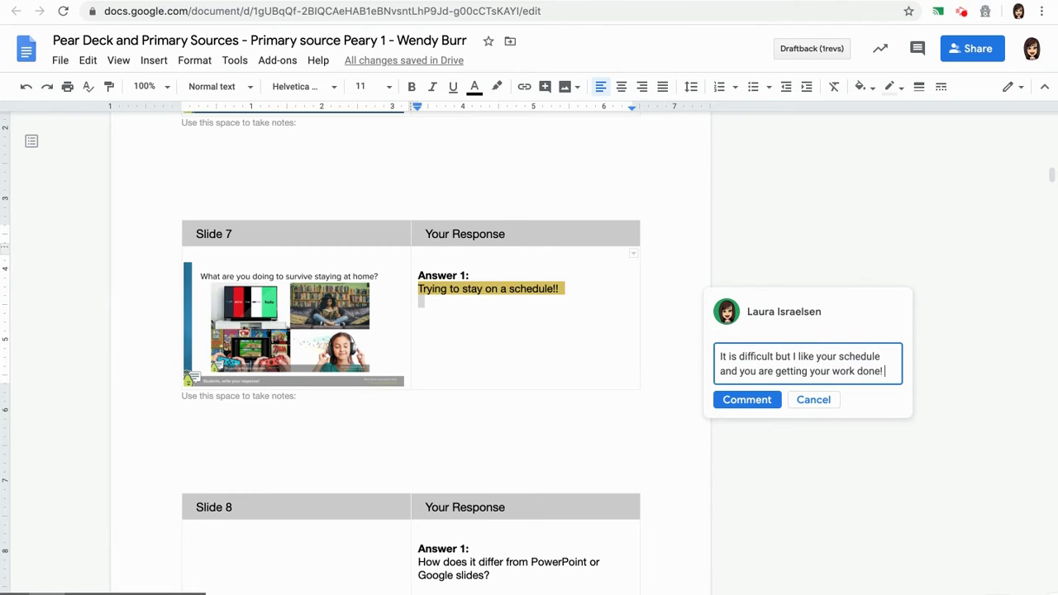
left_click(766, 405)
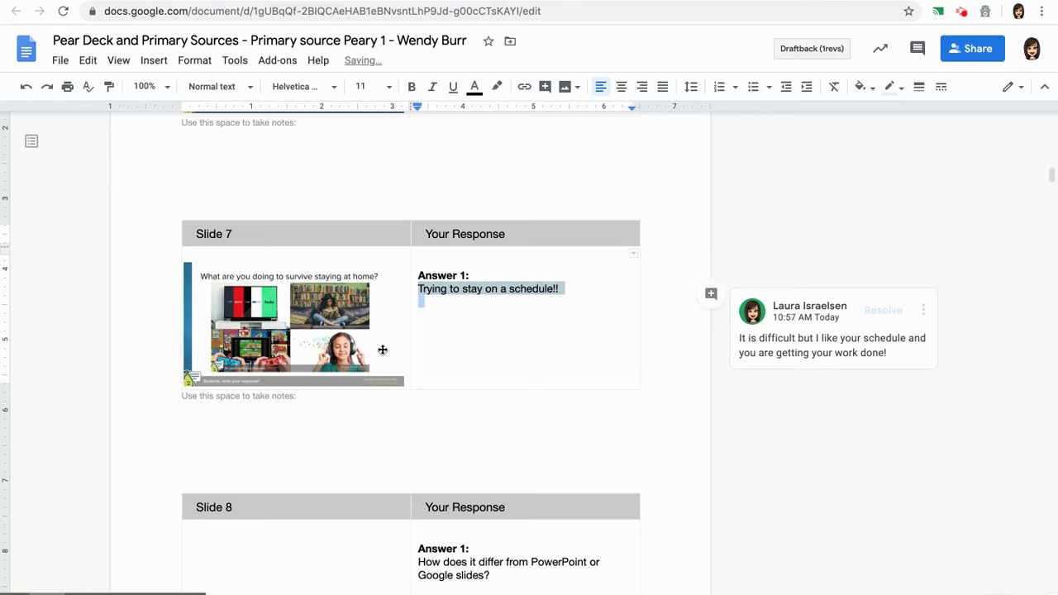
Add the text "Tell me more:" in the notes space below Slide 8
scroll(480, 421, "down", 3)
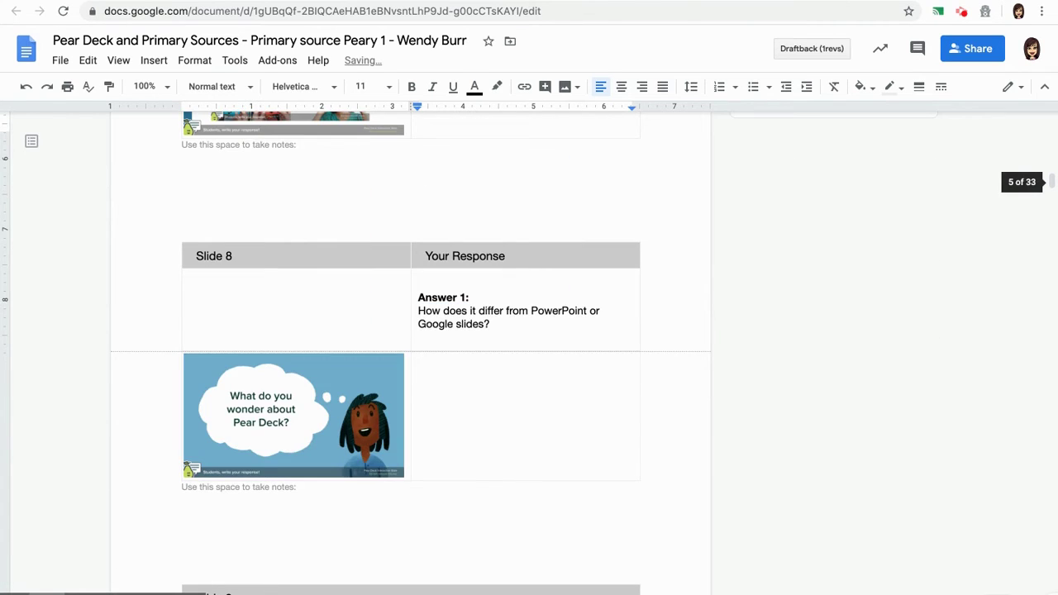
scroll(482, 326, "down", 1)
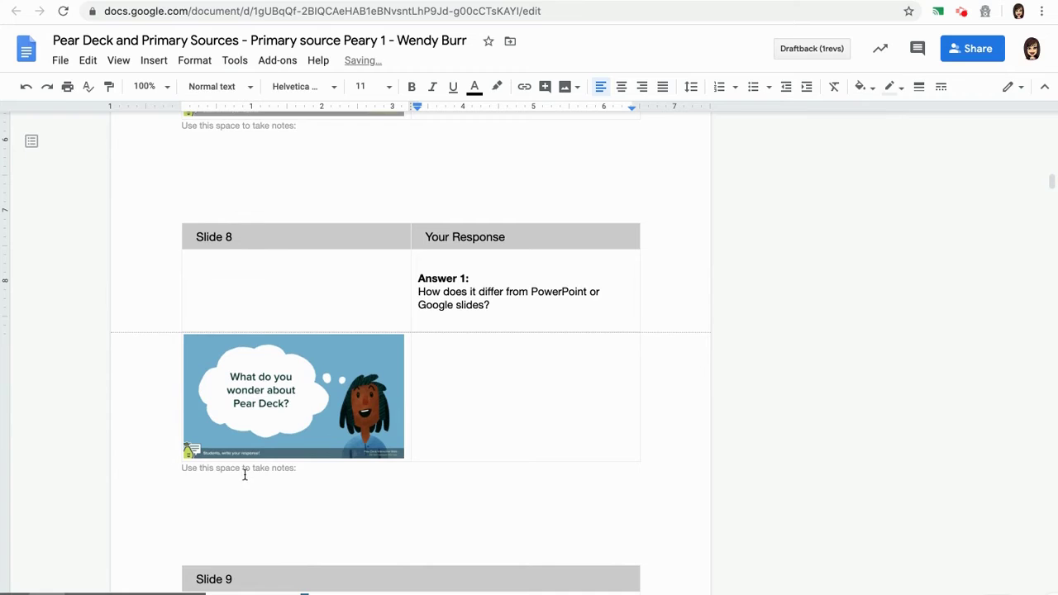
left_click(192, 473)
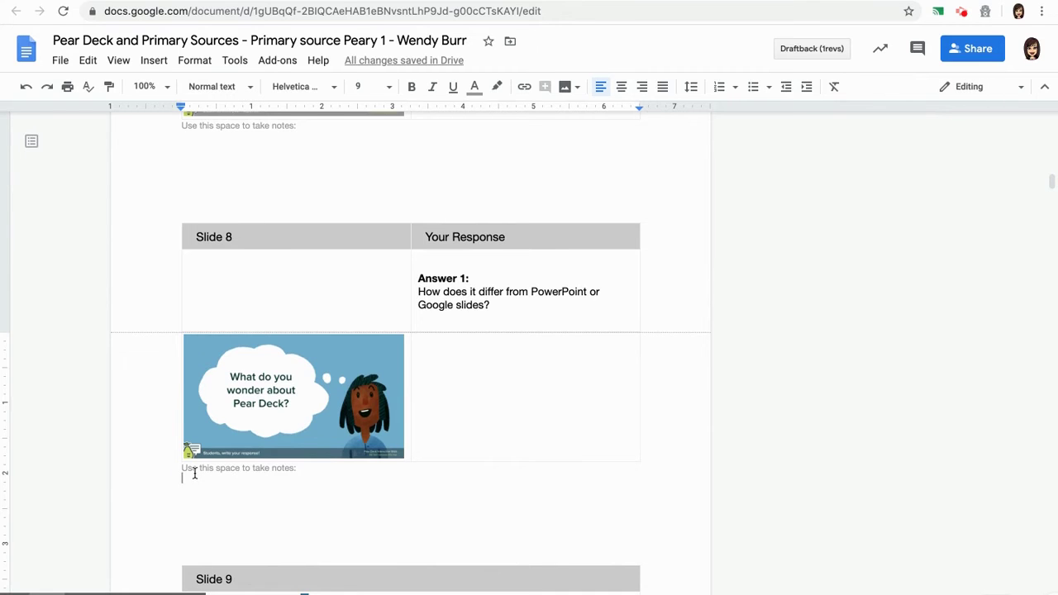
type("Tel")
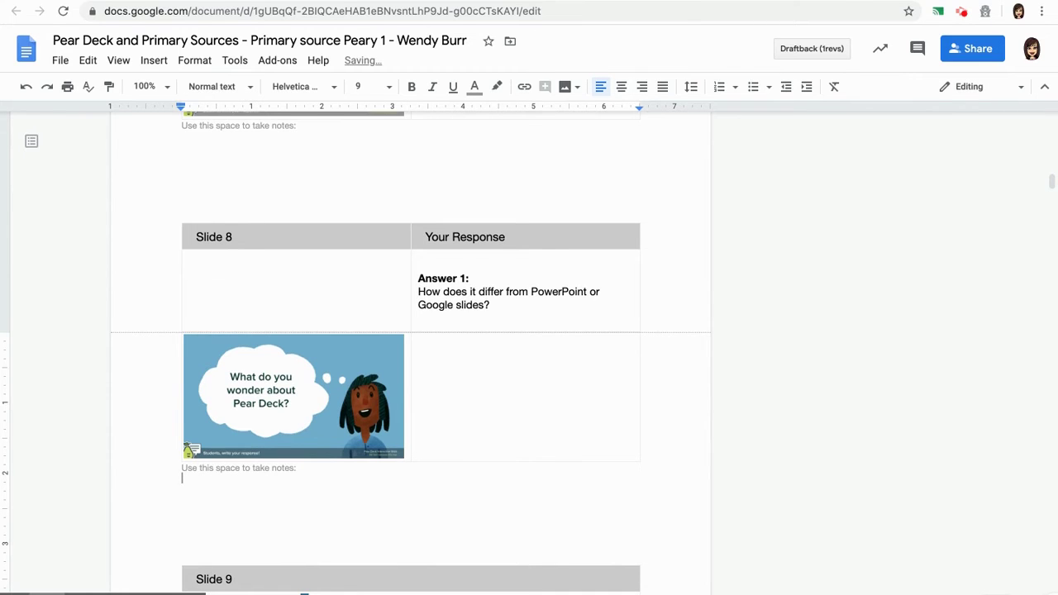
type("l me more:")
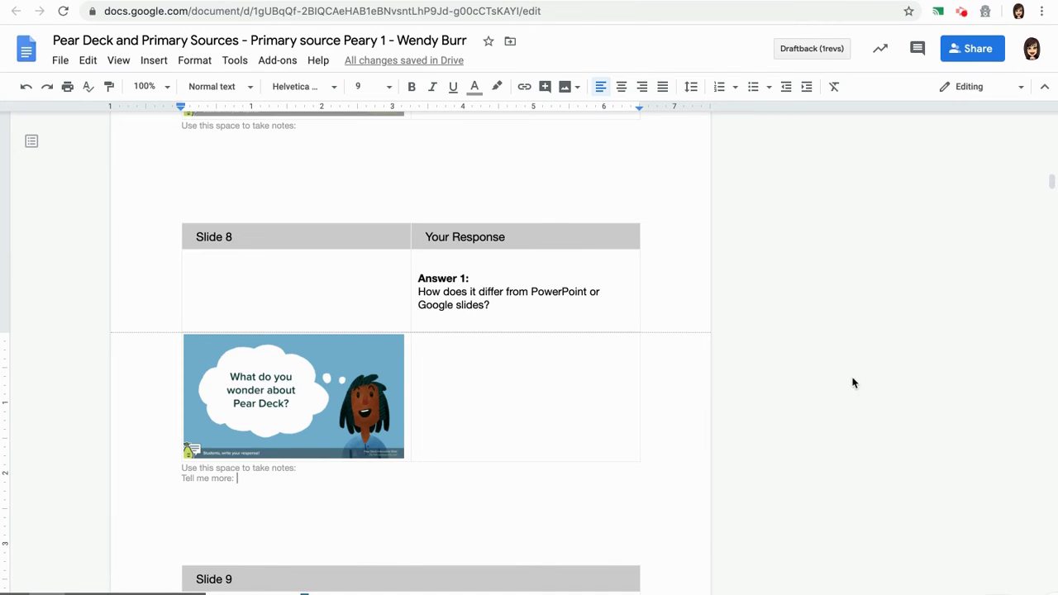
Comment "You need to study your continents more." on the student's Slide 10 map response
scroll(858, 386, "down", 3)
scroll(763, 378, "down", 4)
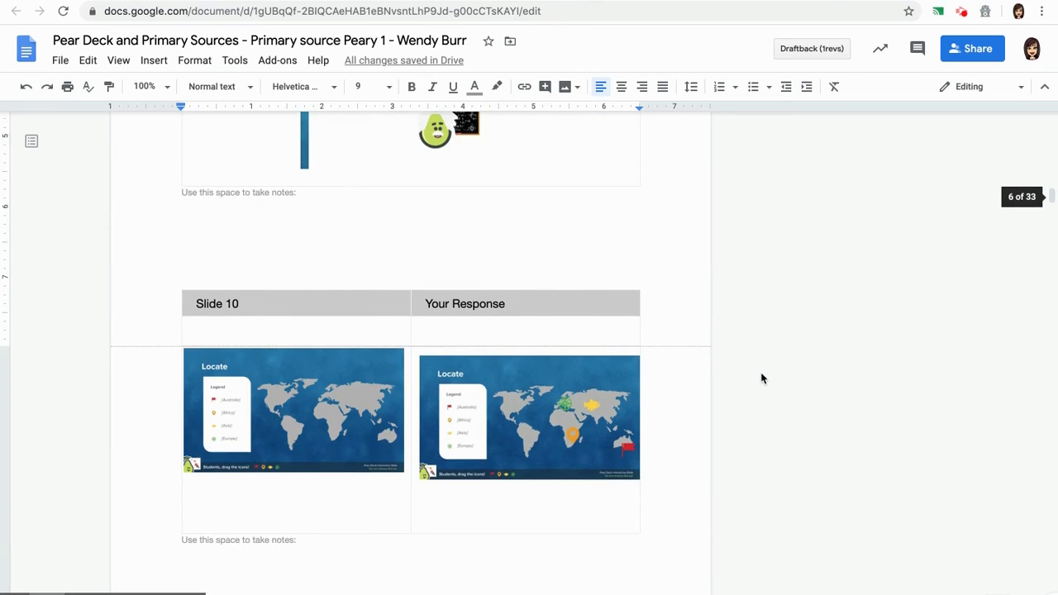
scroll(762, 378, "down", 2)
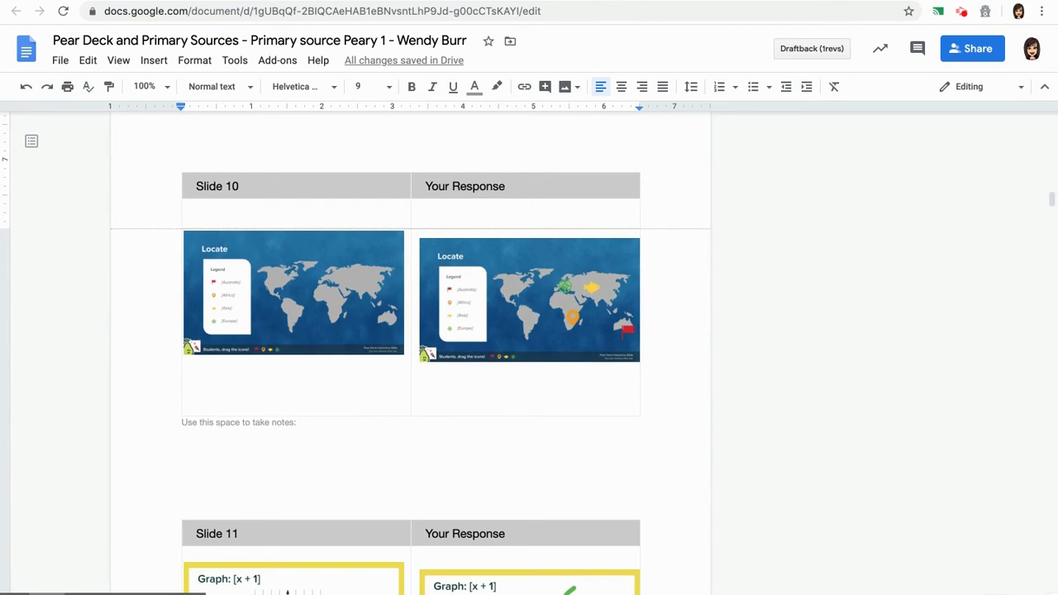
left_click(434, 260)
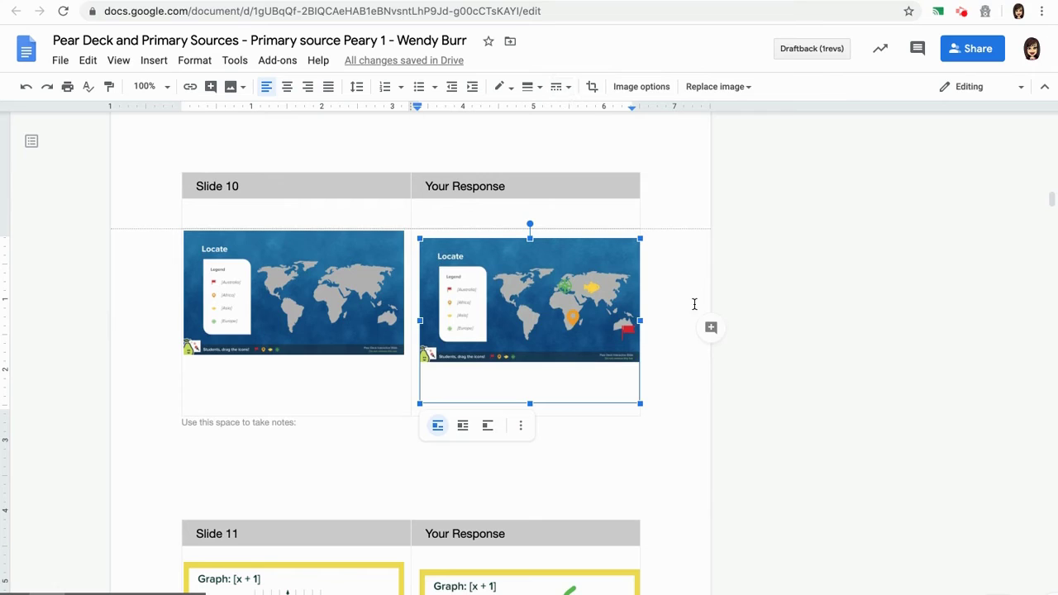
left_click(711, 328)
type("Y")
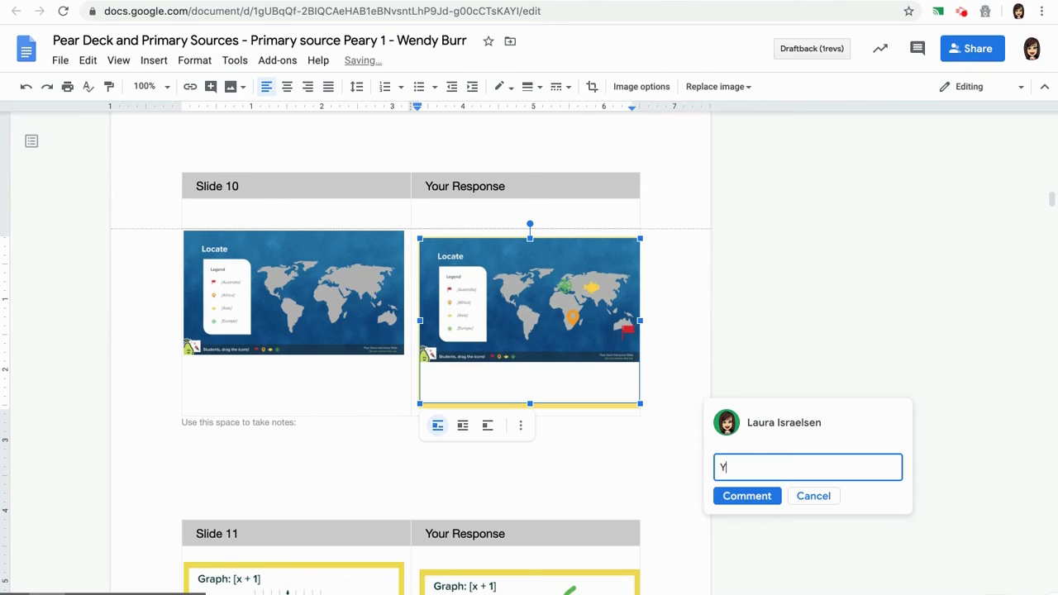
type("ou need to study your continents m")
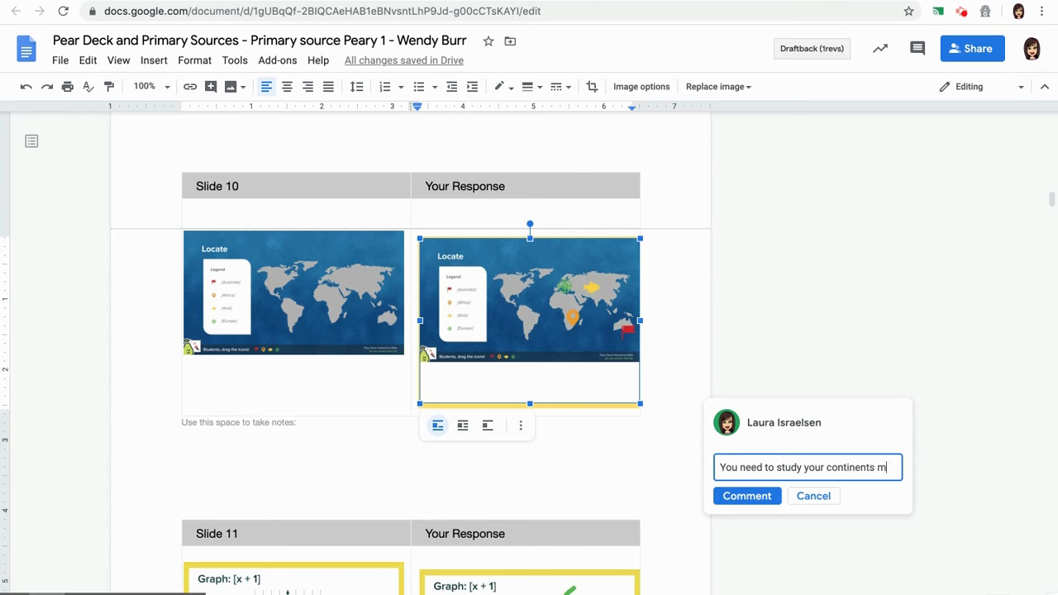
type("ore.")
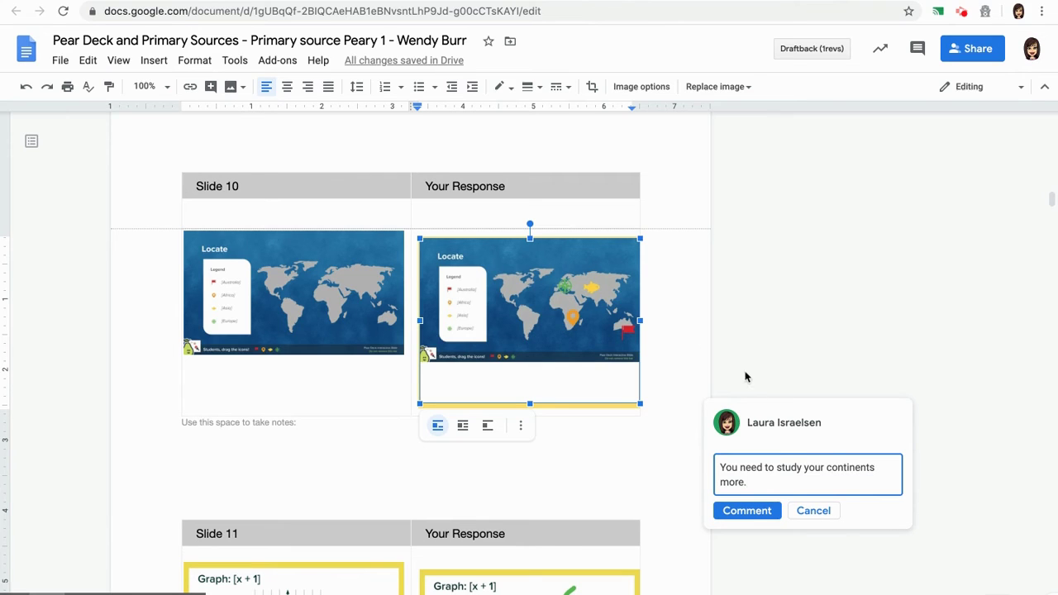
left_click(744, 512)
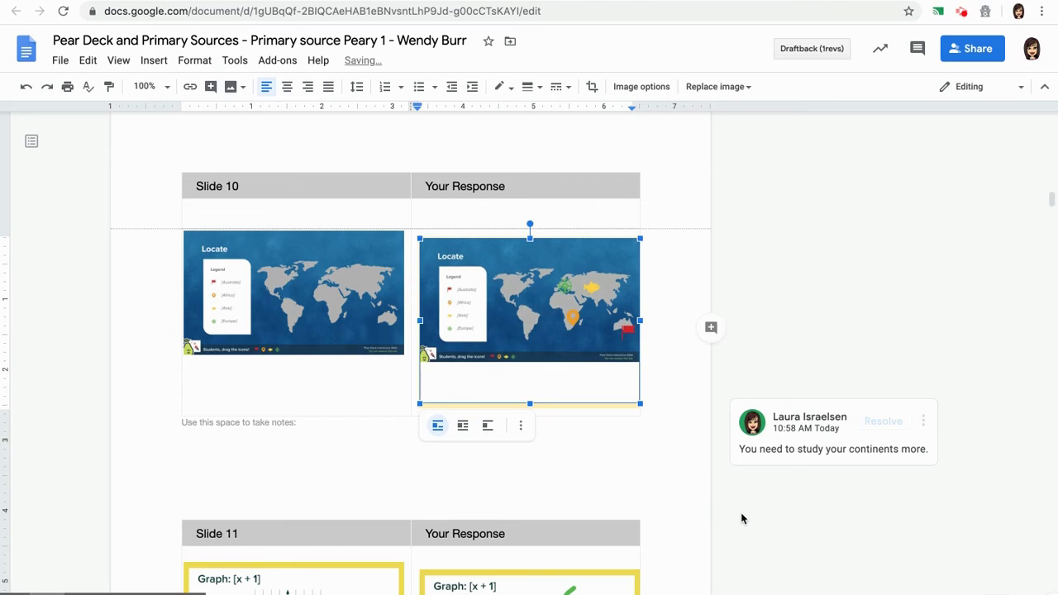
Check who the document is shared with, close the sharing settings and deselect the Slide 10 response image
left_click(956, 53)
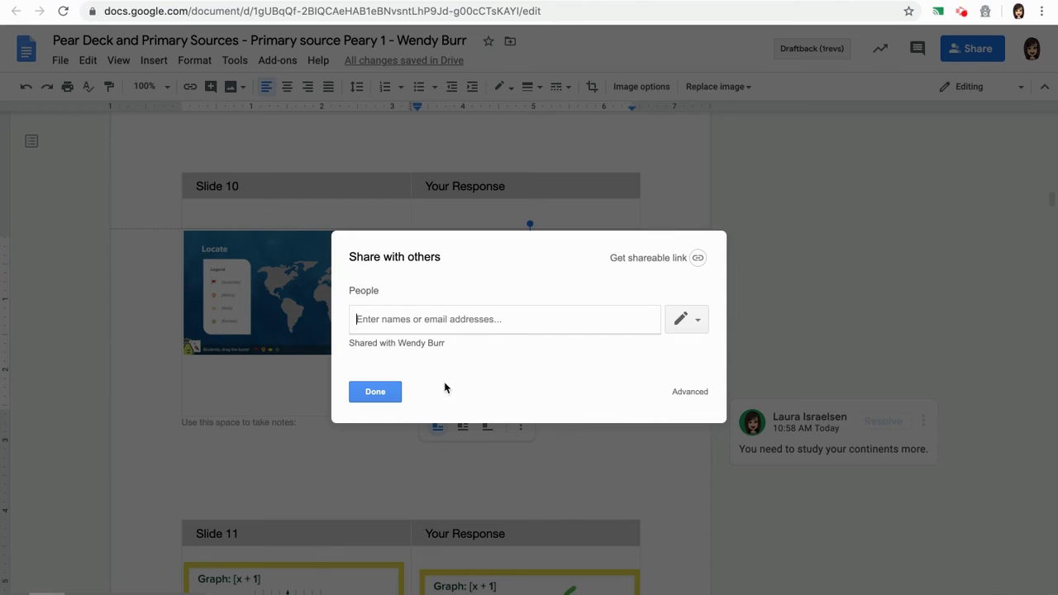
left_click(376, 400)
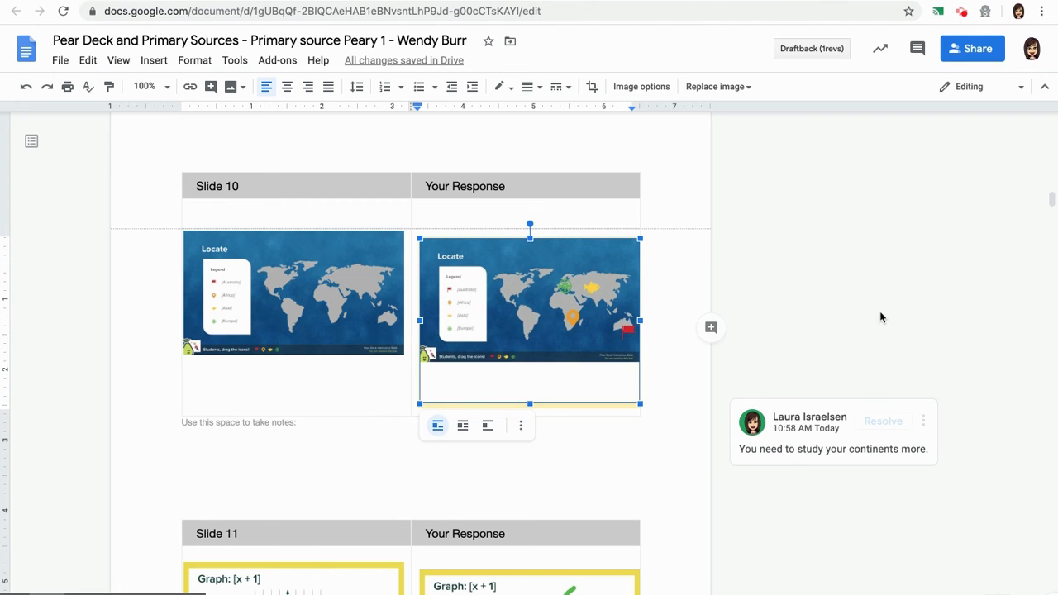
left_click(880, 312)
Look through the takeaway's slides and responses from Slide 11 to Slide 15 and return to the document's title
scroll(640, 406, "down", 5)
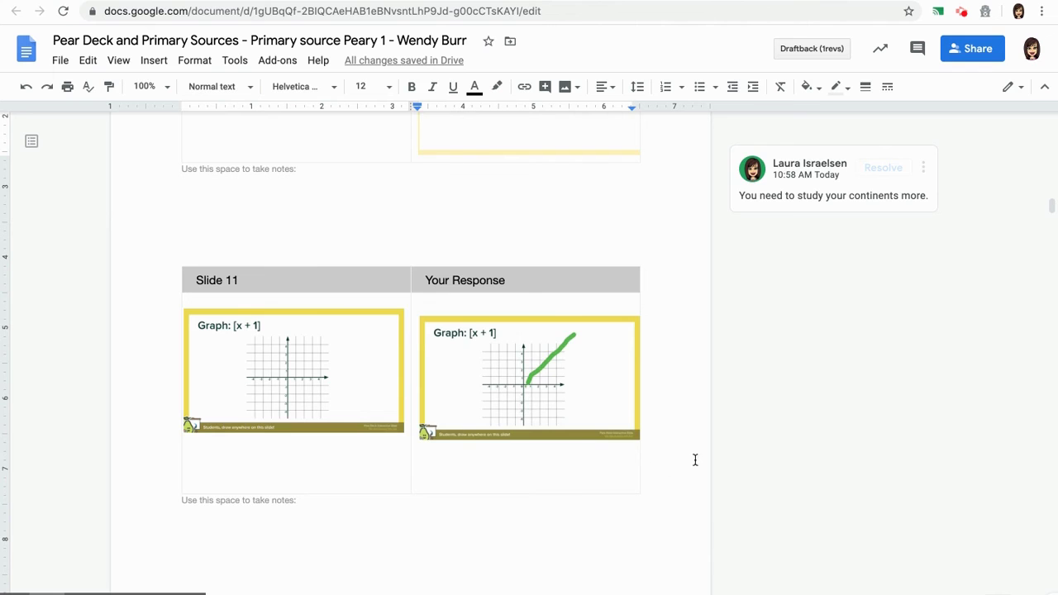
scroll(725, 466, "down", 2)
scroll(411, 355, "down", 10)
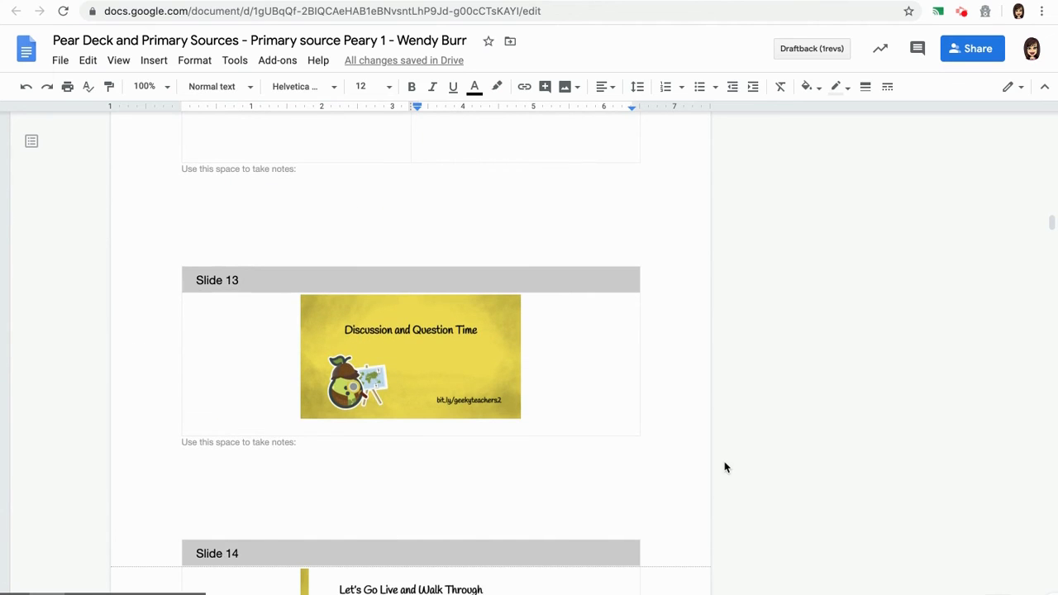
scroll(728, 465, "down", 1)
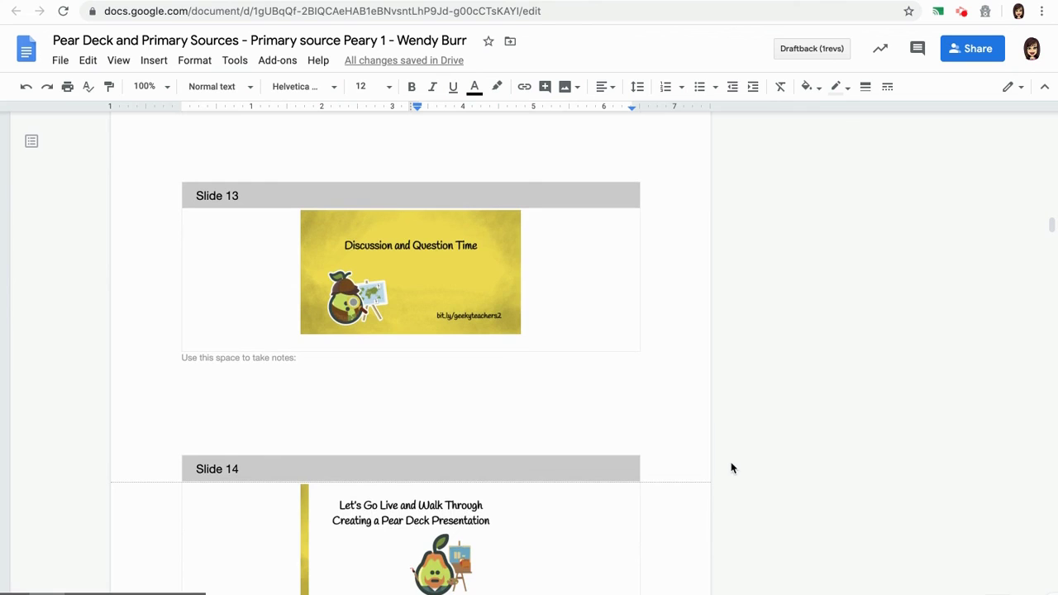
scroll(651, 457, "down", 3)
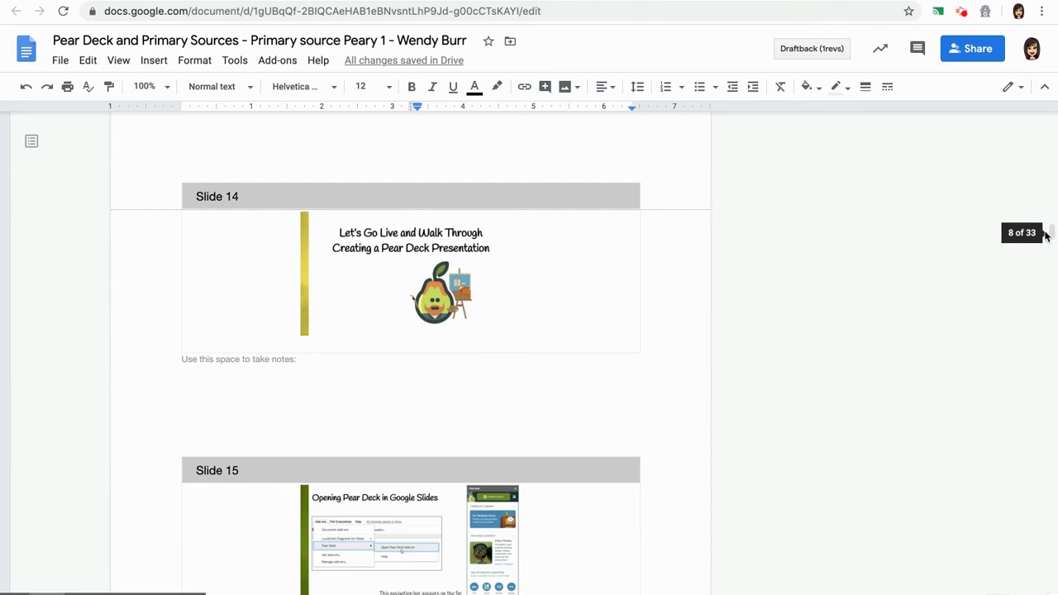
left_click_drag(1050, 233, 1050, 121)
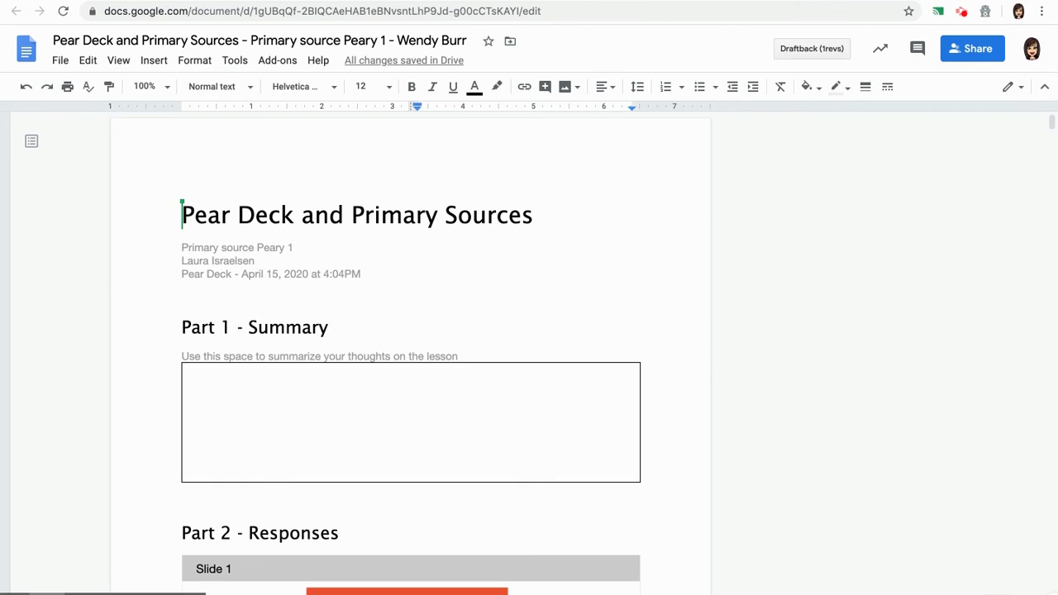
left_click(961, 12)
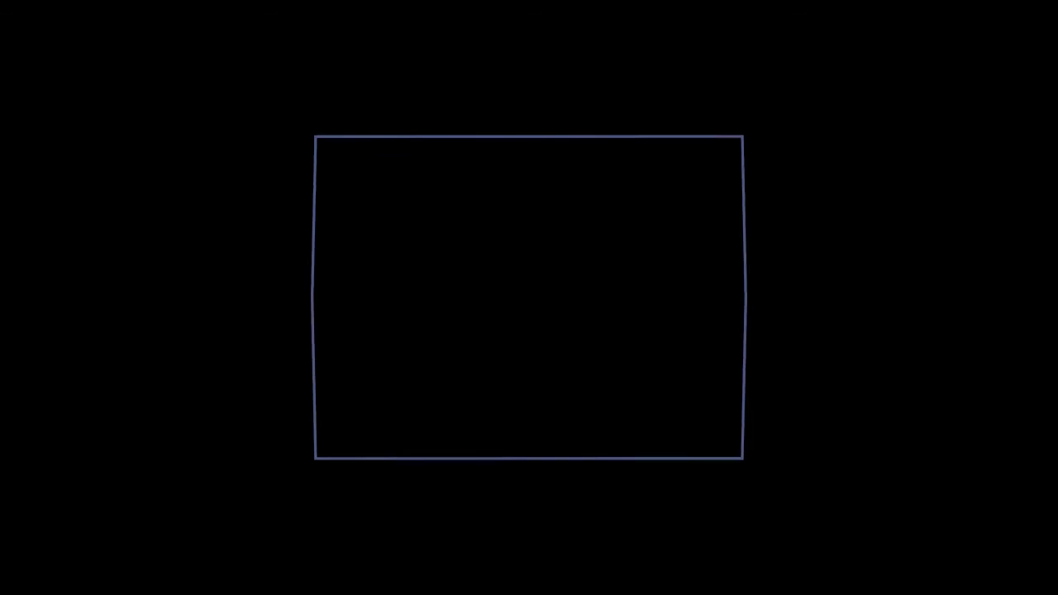